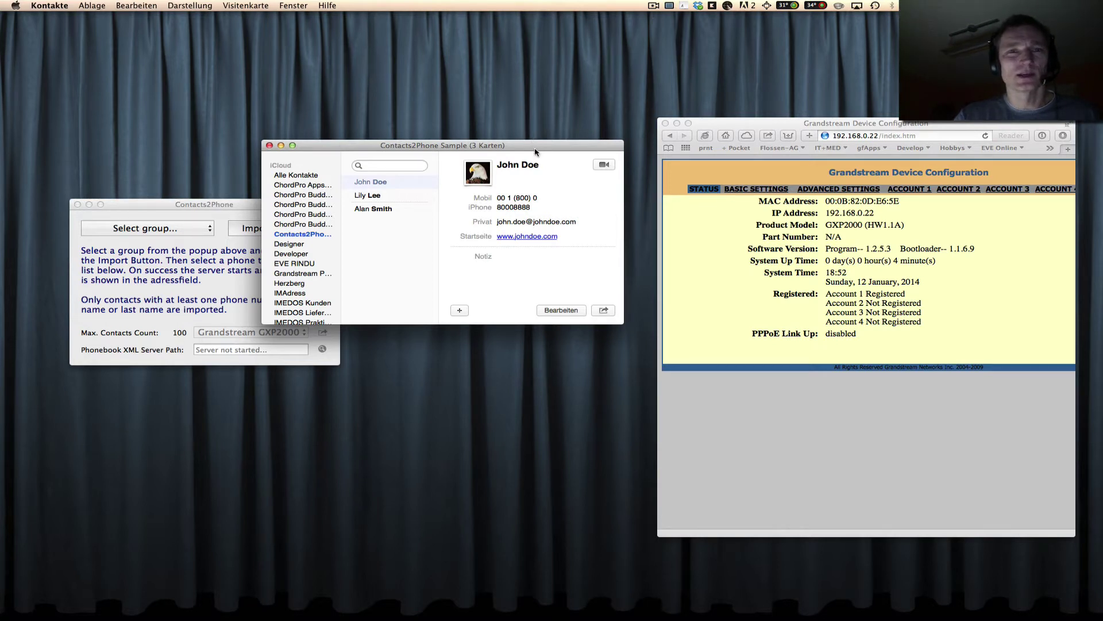
# Review the mobile and iPhone numbers on each of the three sample contact cards.
pyautogui.moveTo(535, 152); pyautogui.dragTo(531, 97)
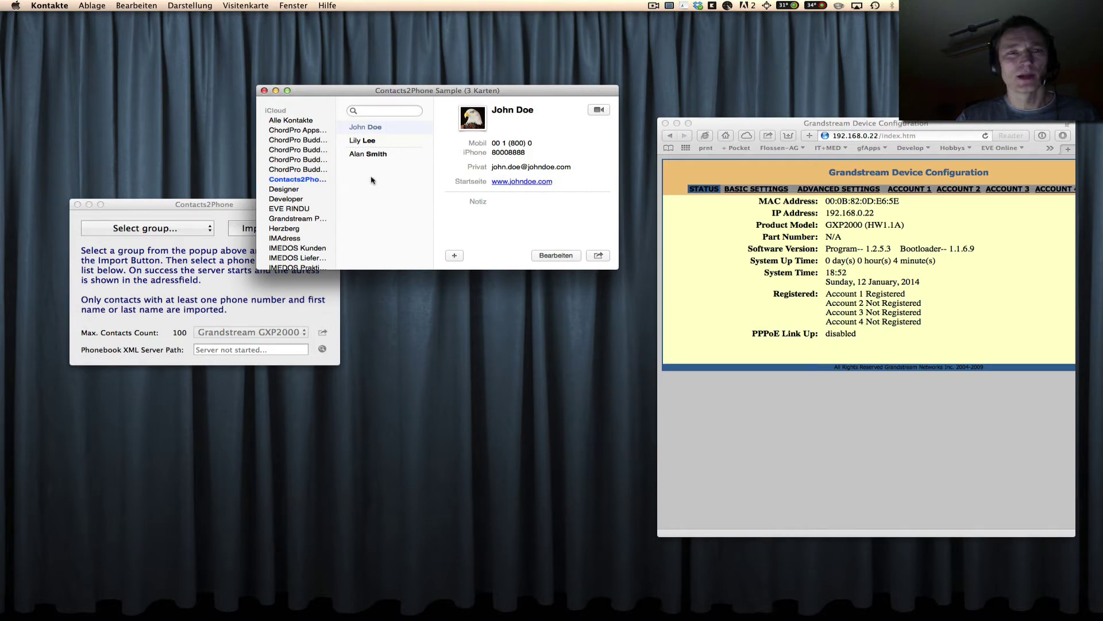
pyautogui.click(377, 142)
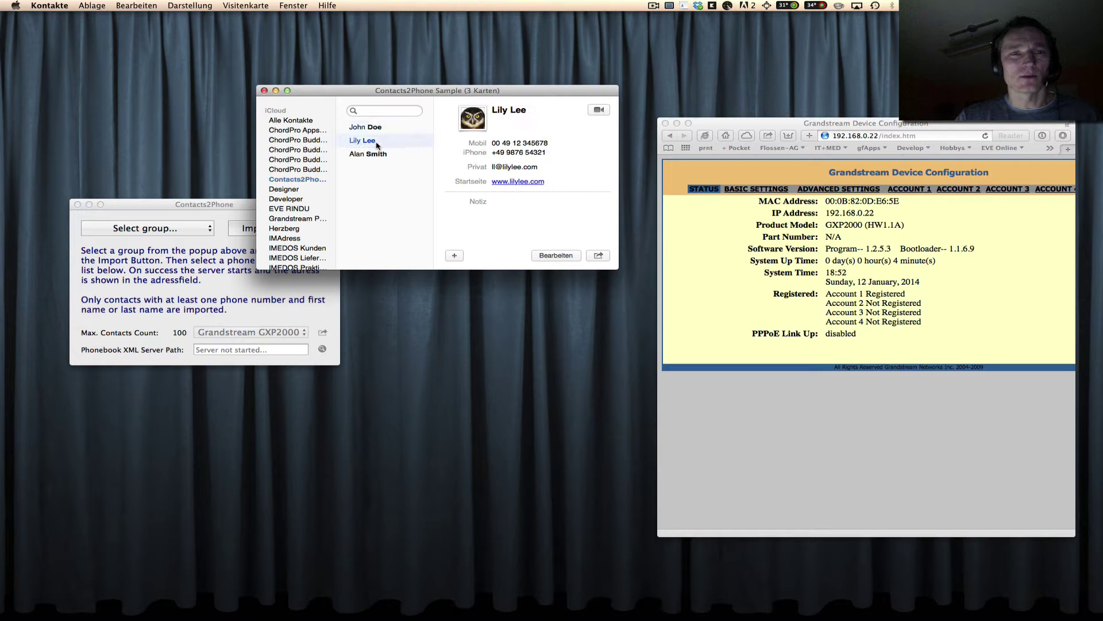
pyautogui.click(377, 153)
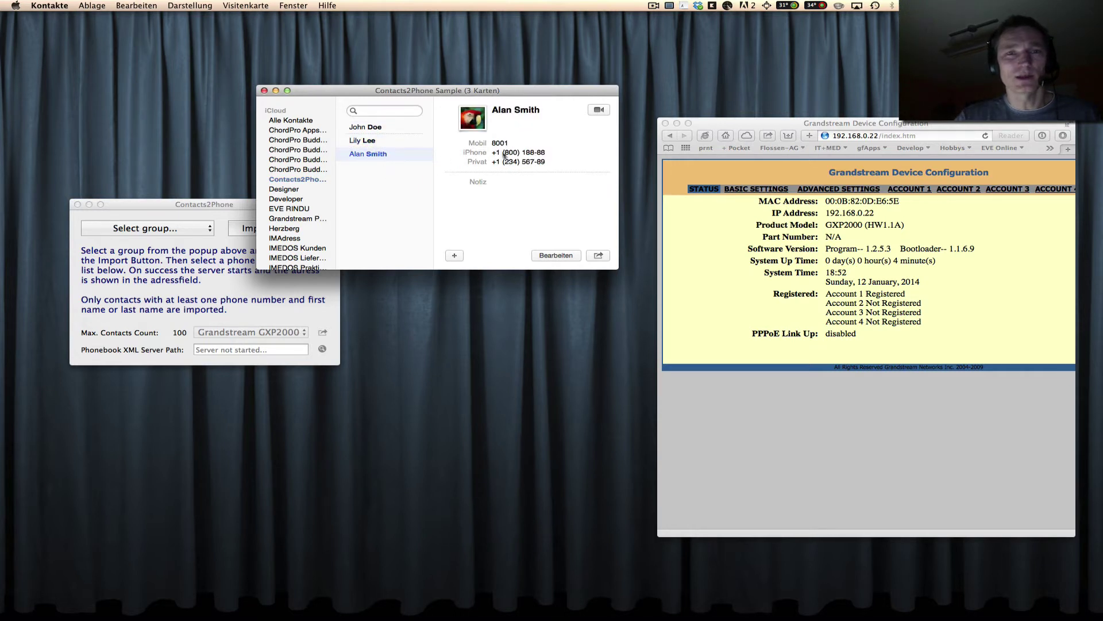
pyautogui.click(393, 142)
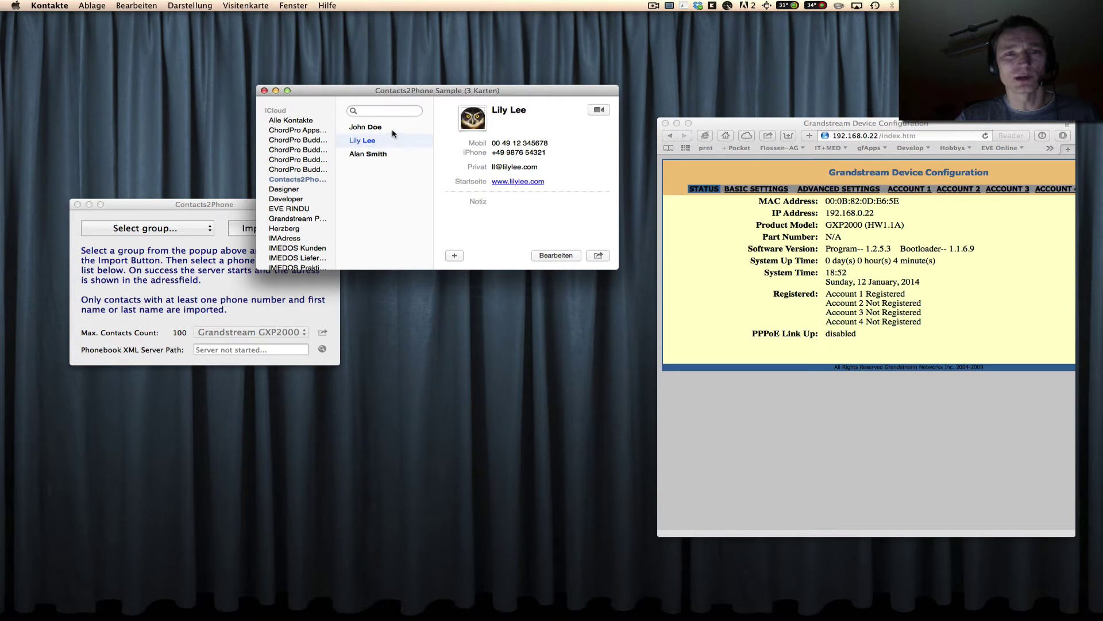
pyautogui.click(394, 132)
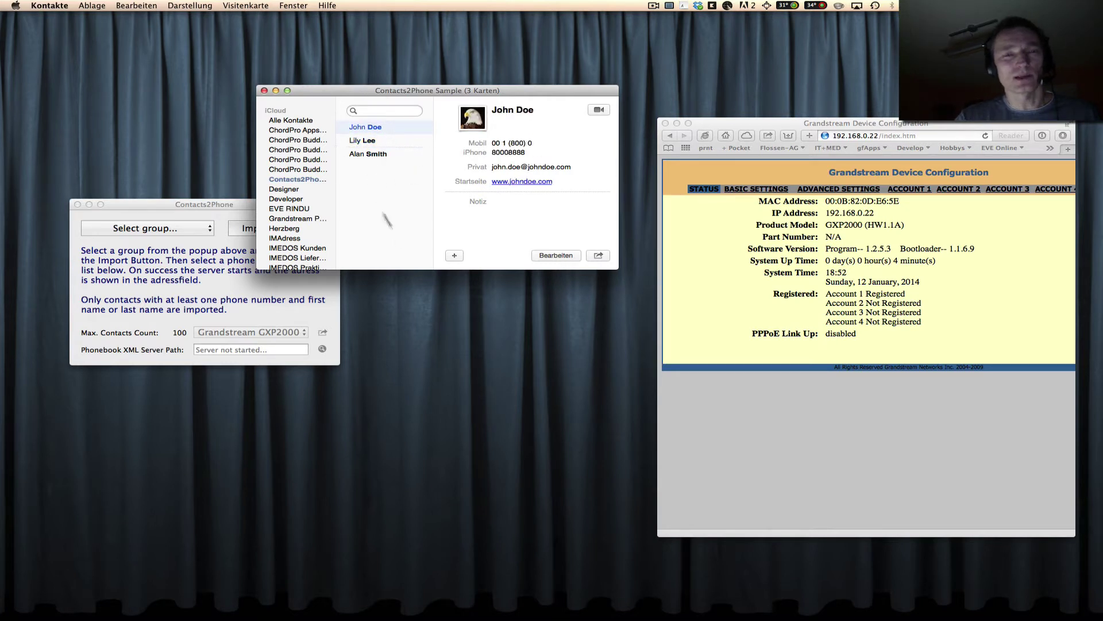
# Close Contacts and import the three-contact Contacts2Phone Sample group in Contacts2Phone.
pyautogui.click(264, 90)
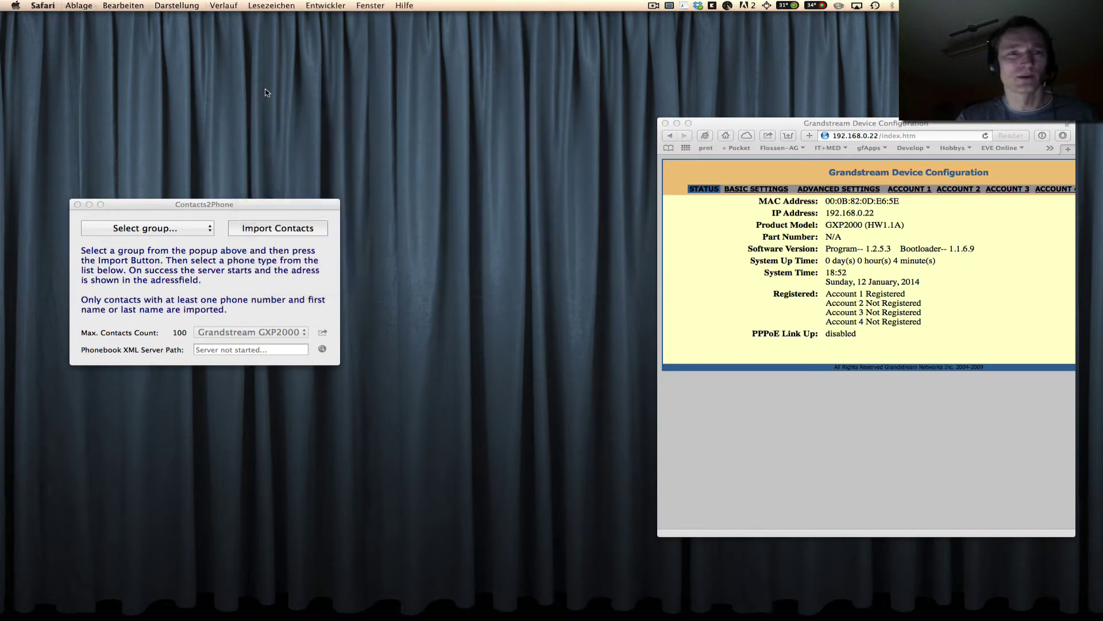
pyautogui.moveTo(202, 205); pyautogui.dragTo(239, 179)
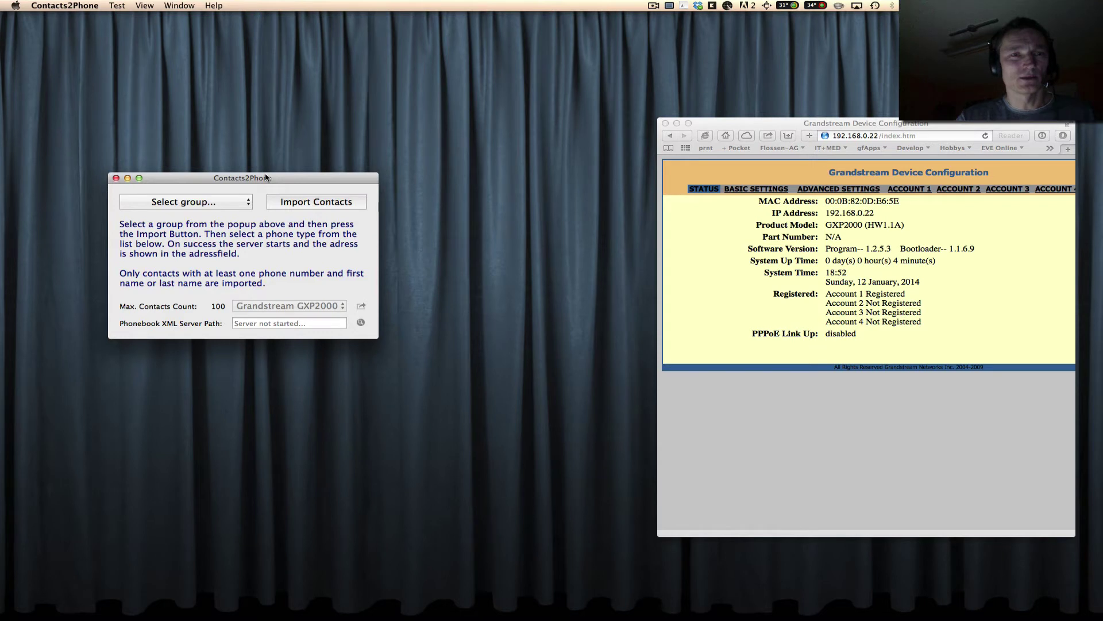
pyautogui.moveTo(266, 178); pyautogui.dragTo(261, 178)
pyautogui.click(209, 203)
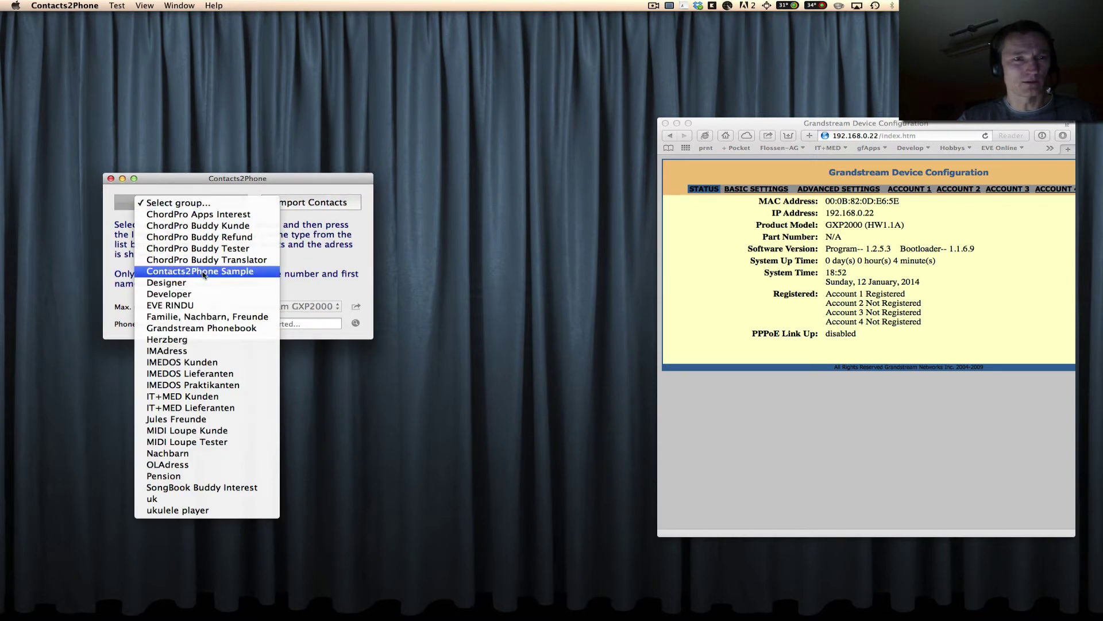
pyautogui.click(233, 278)
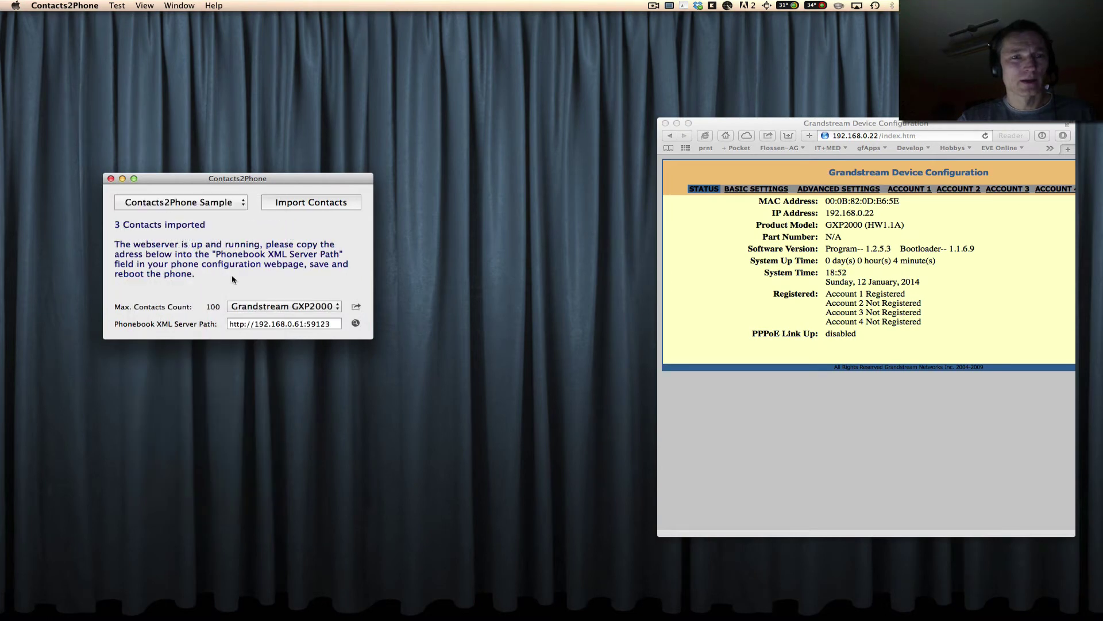
# Set the phone model to Grandstream GXP14xx and re-import the sample contacts.
pyautogui.click(343, 305)
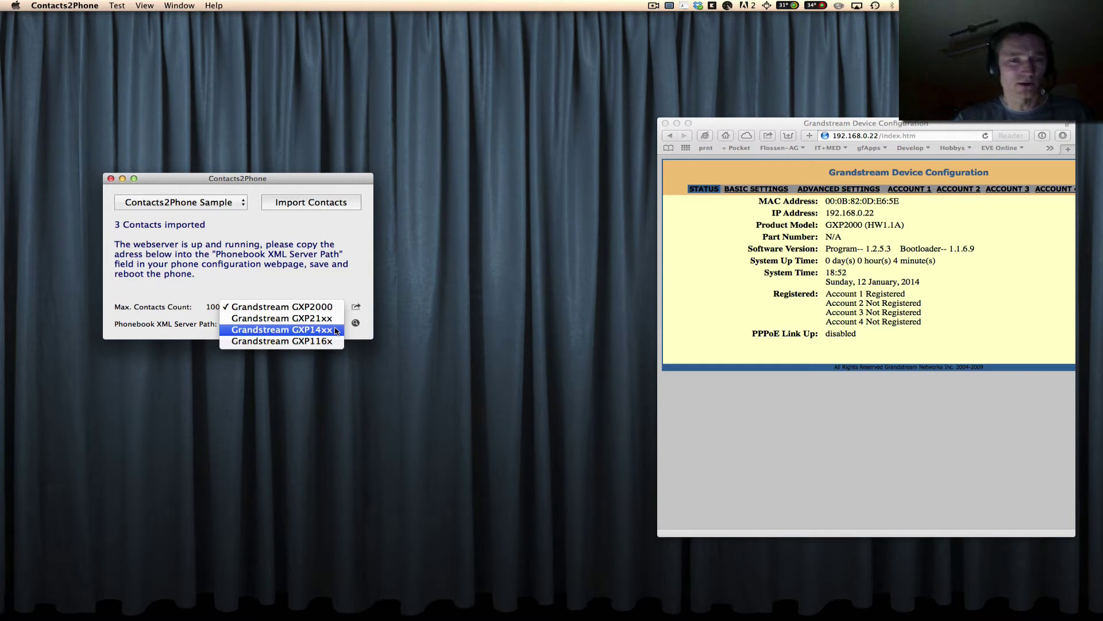
pyautogui.click(336, 331)
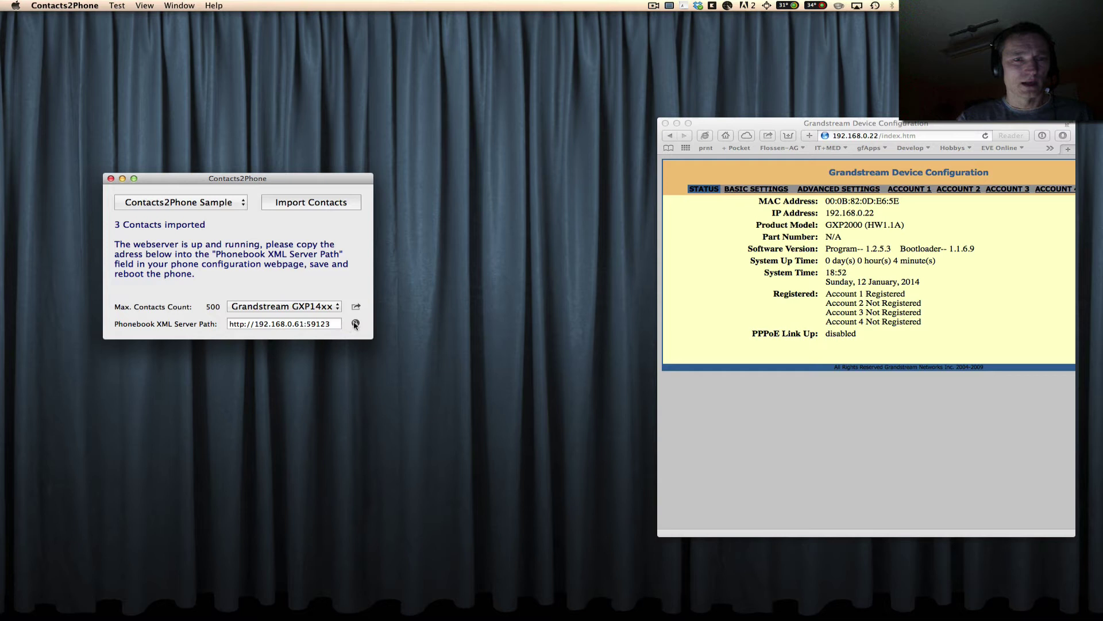
pyautogui.click(333, 204)
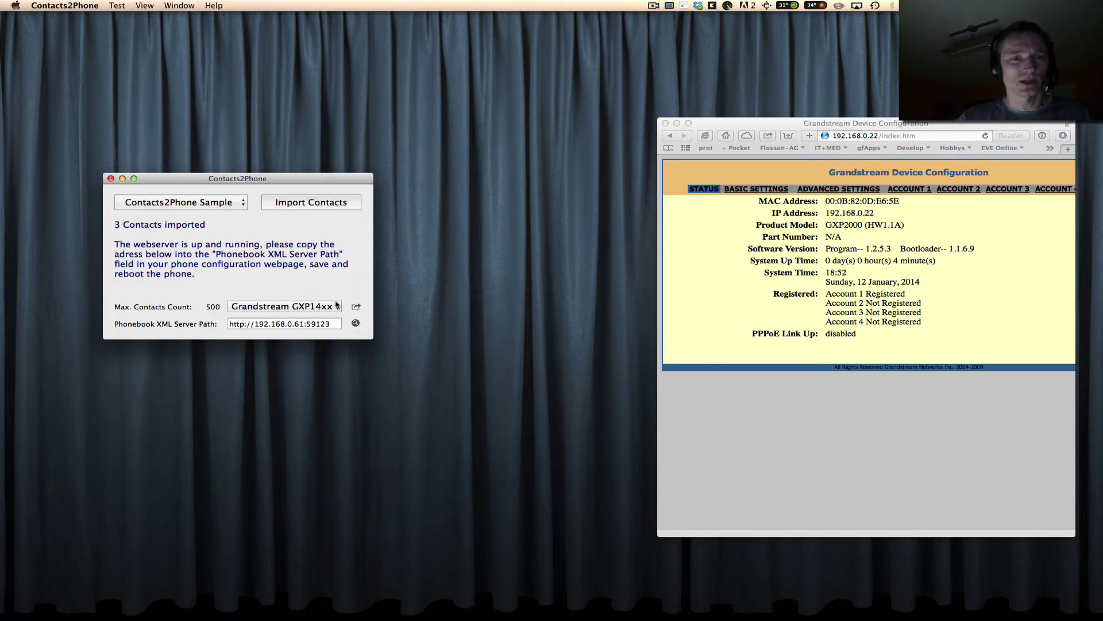
# Copy the phonebook server address and view the served phonebook.xml in Safari.
pyautogui.moveTo(333, 323); pyautogui.dragTo(229, 323)
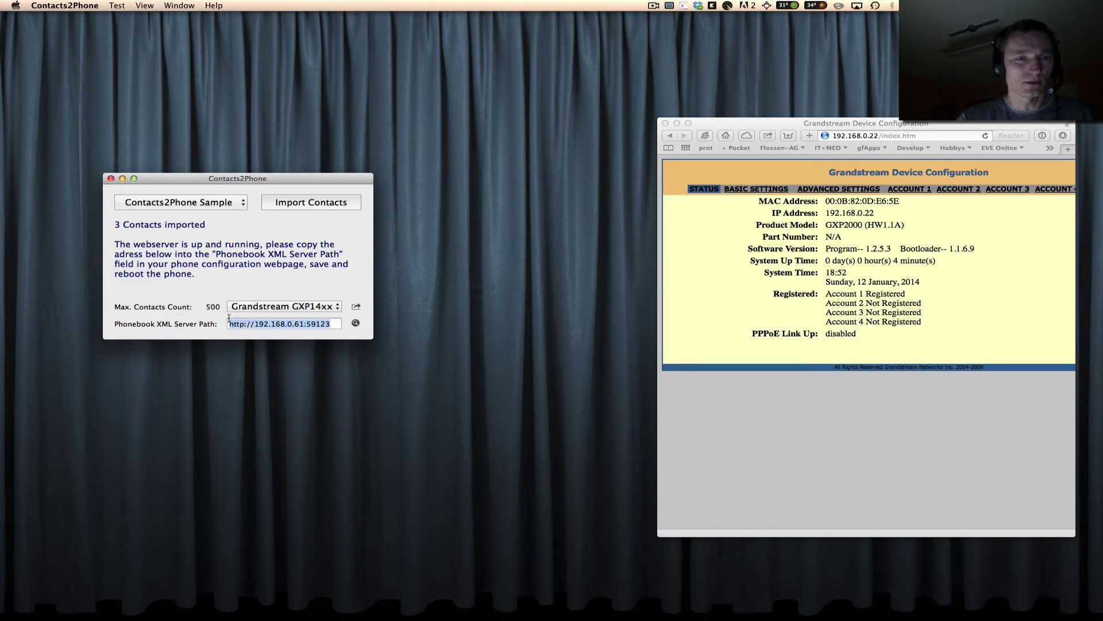
pyautogui.rightClick(259, 323)
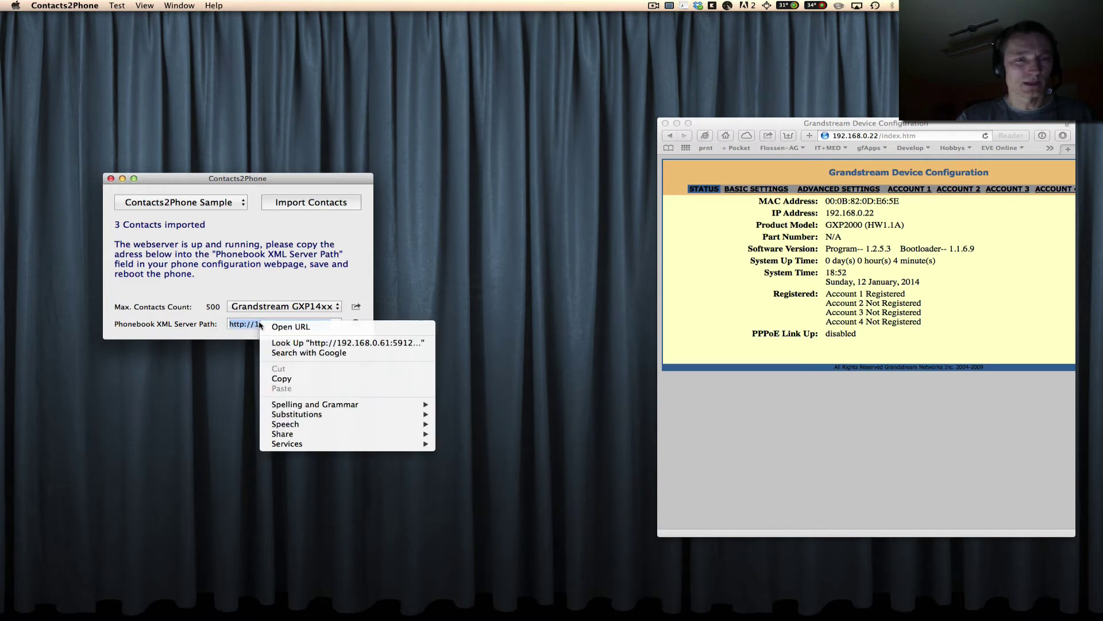
pyautogui.click(285, 379)
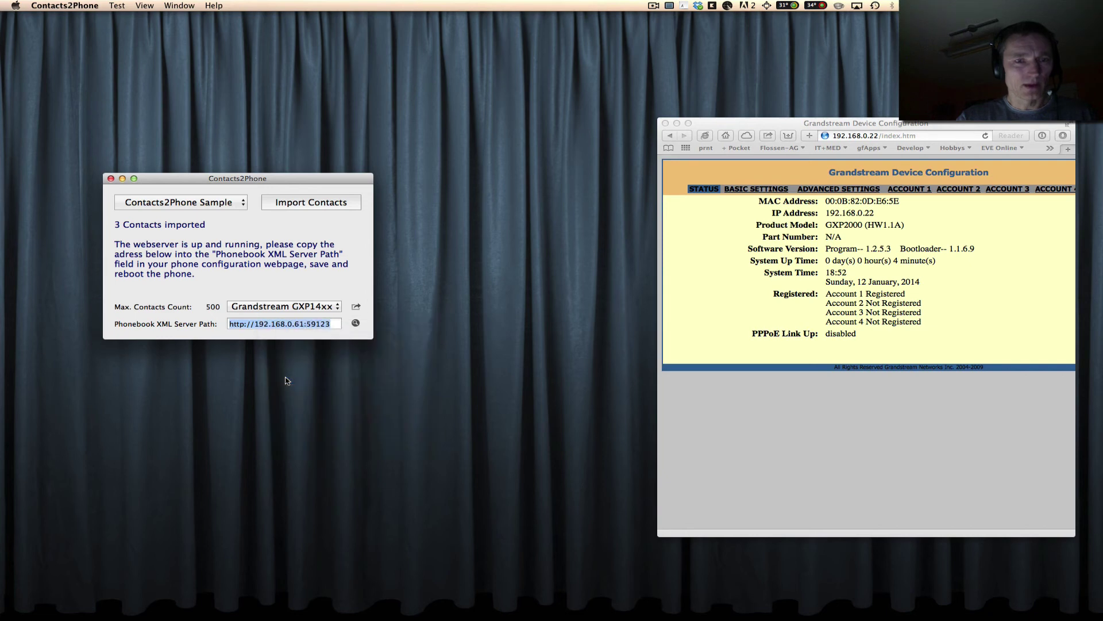
pyautogui.click(355, 323)
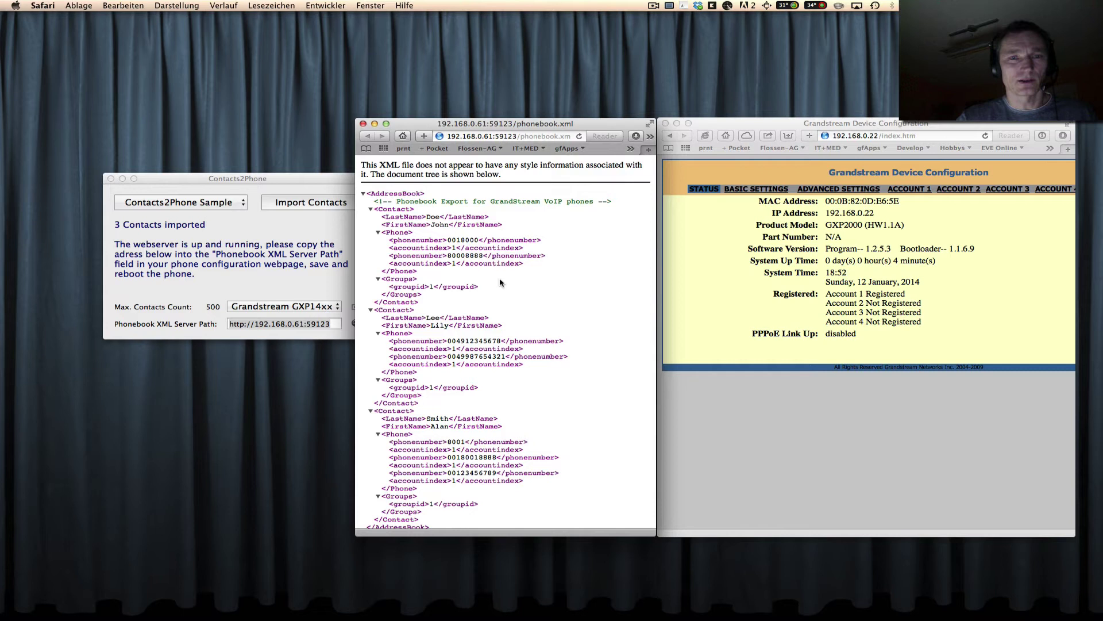
# Log in to the GXP2000 configuration page with the admin password and open Advanced Settings.
pyautogui.click(701, 231)
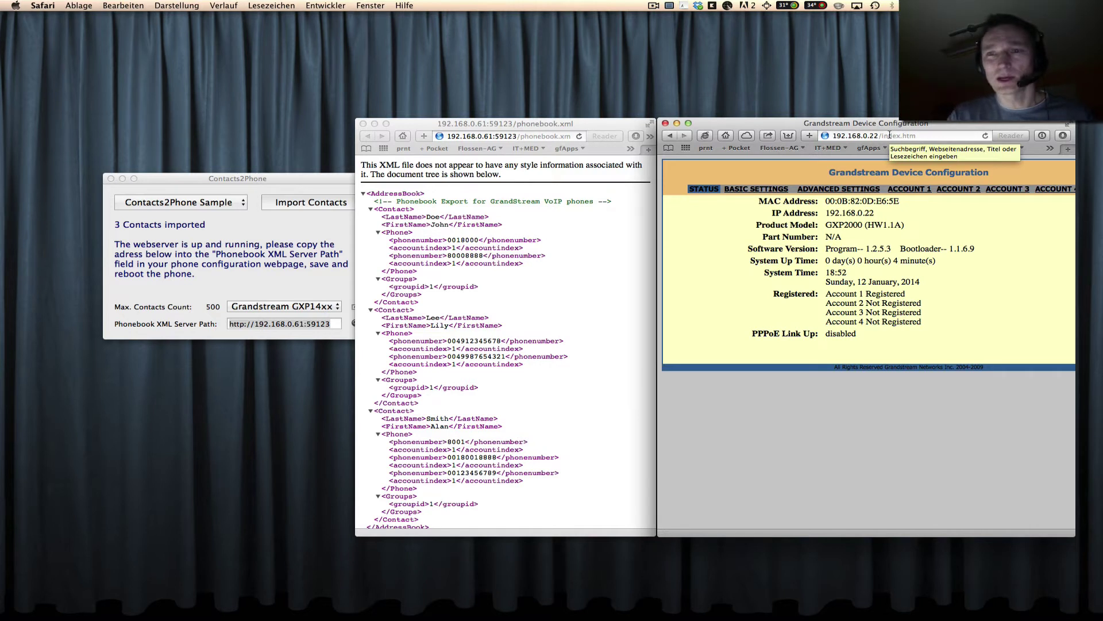
pyautogui.click(828, 190)
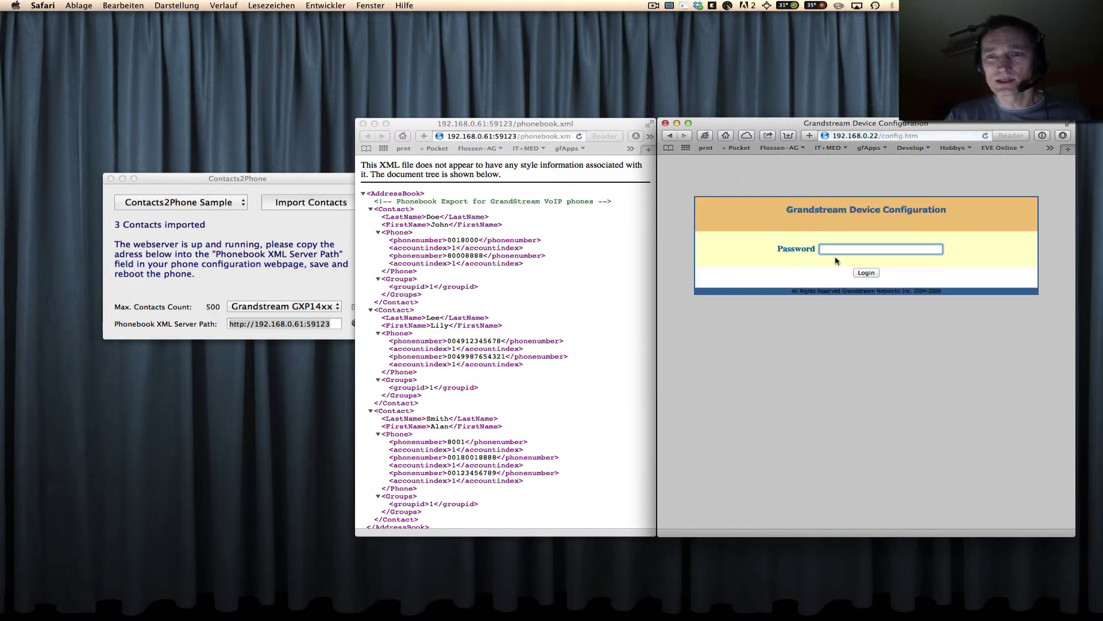
pyautogui.write('admin')
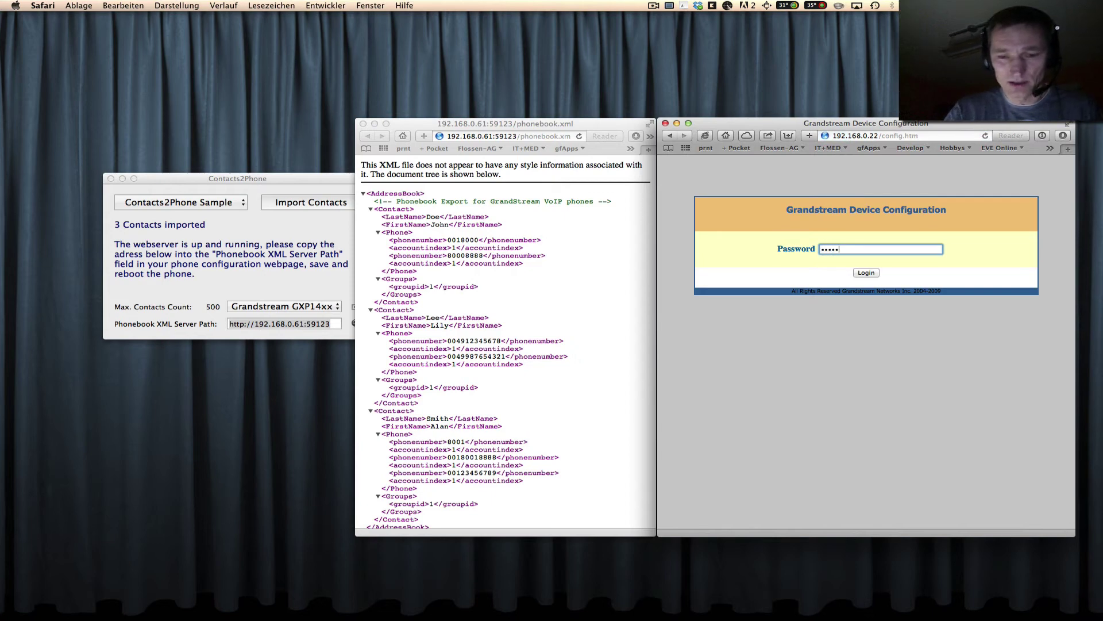
pyautogui.press('Return')
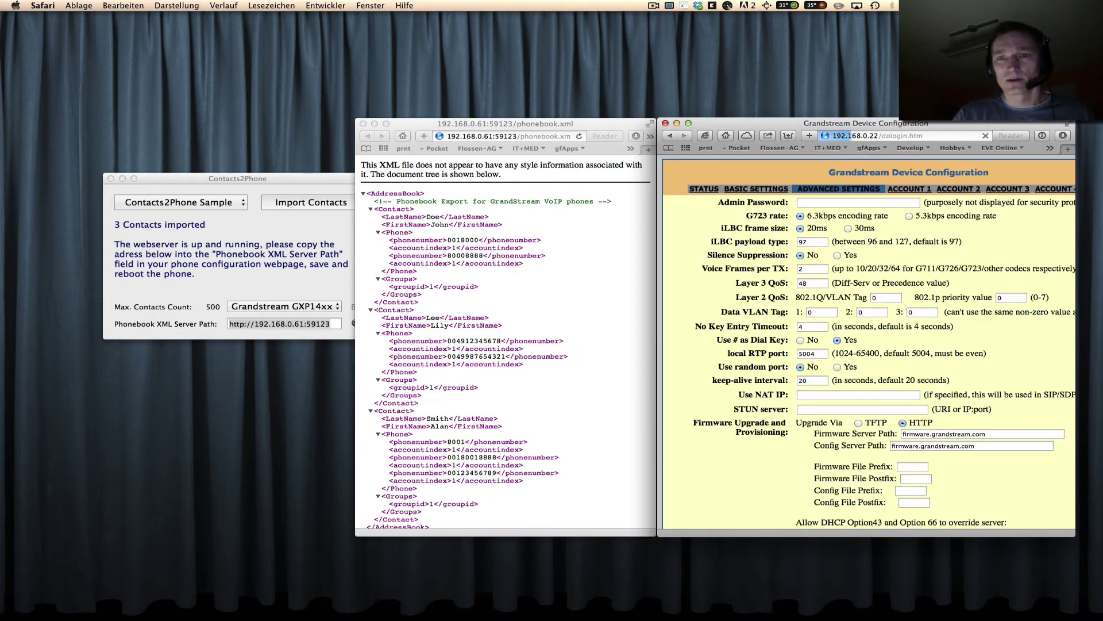
pyautogui.scroll(-10, 859, 339)
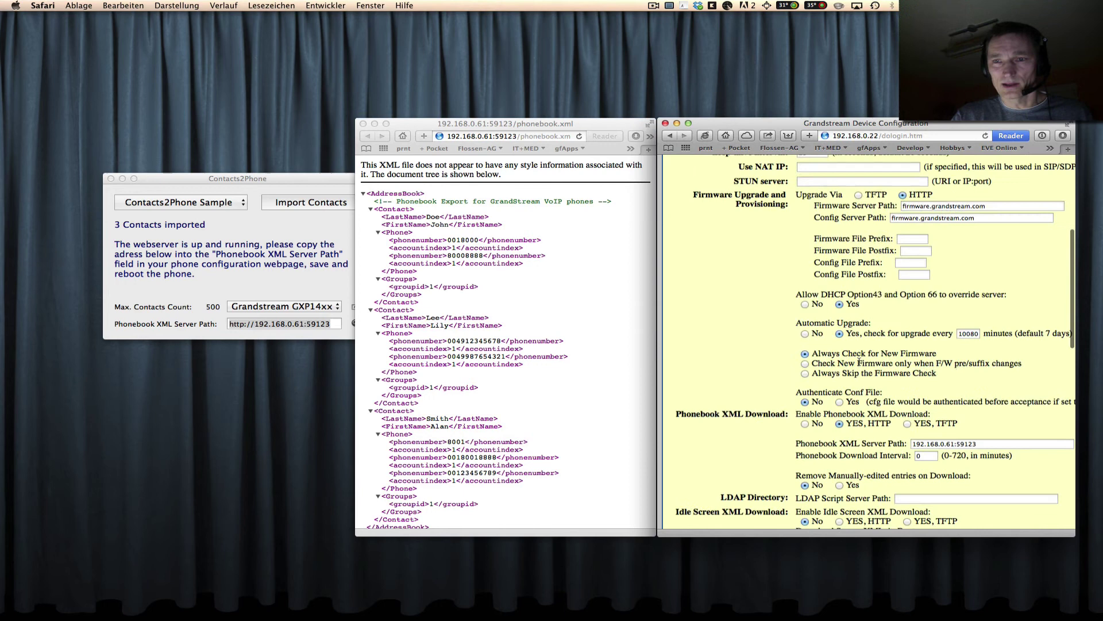
pyautogui.scroll(-2, 858, 361)
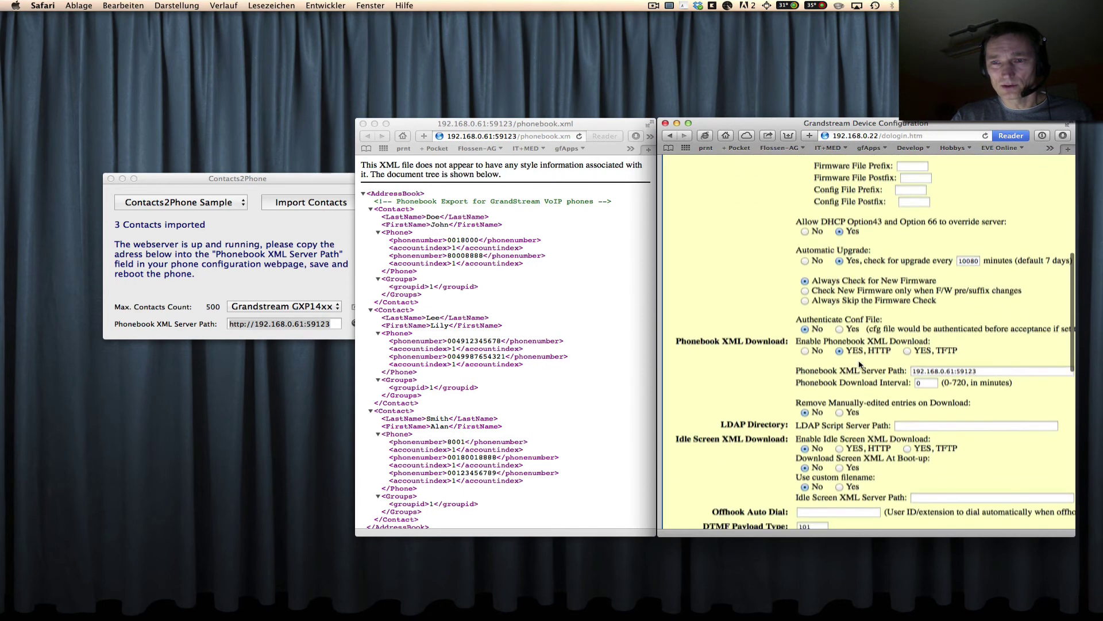
pyautogui.click(982, 362)
pyautogui.press('super+a')
pyautogui.press('BackSpace')
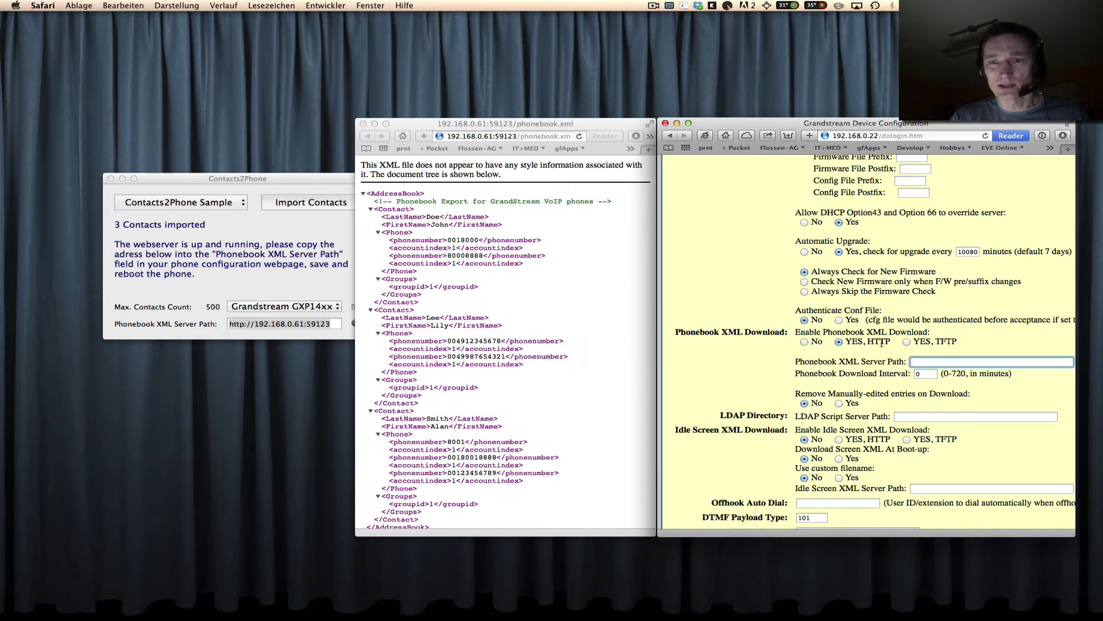
pyautogui.rightClick(923, 361)
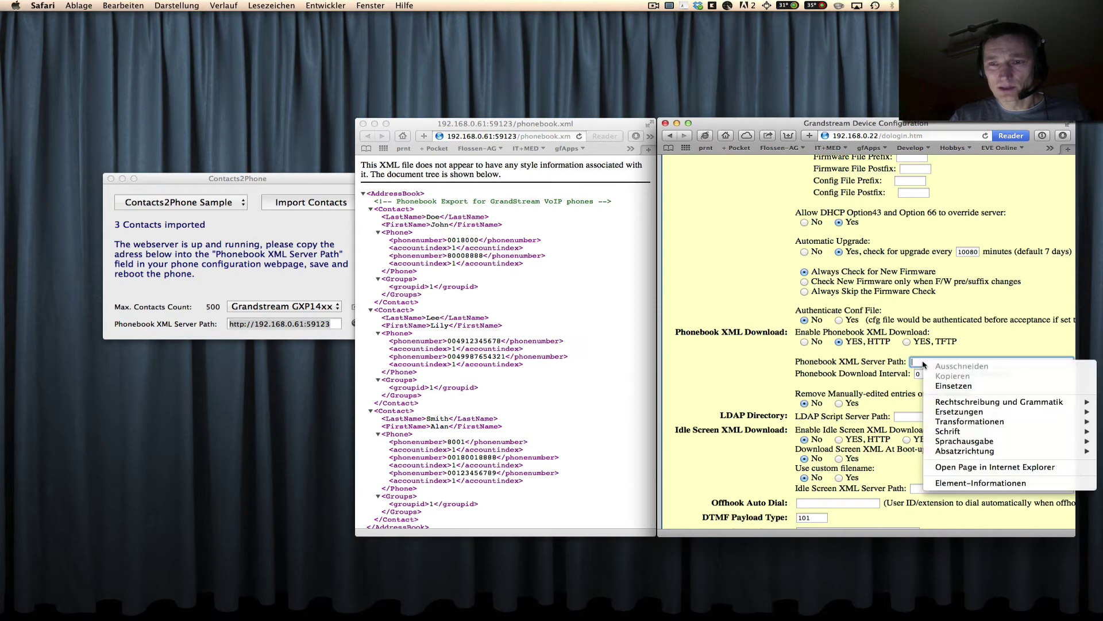
pyautogui.click(945, 389)
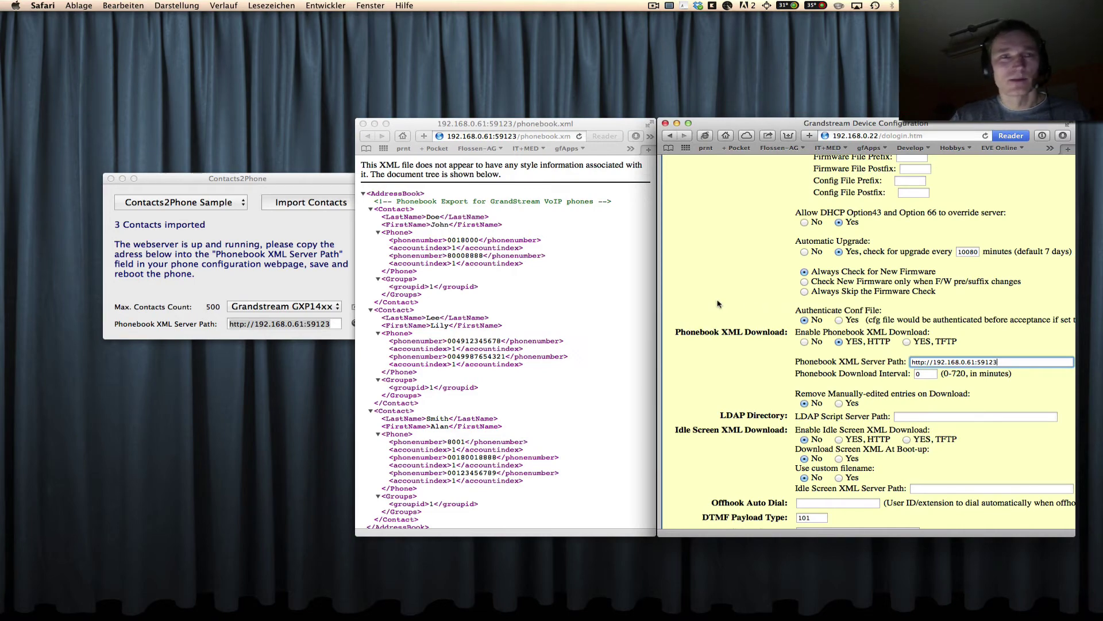
pyautogui.scroll(-10, 949, 433)
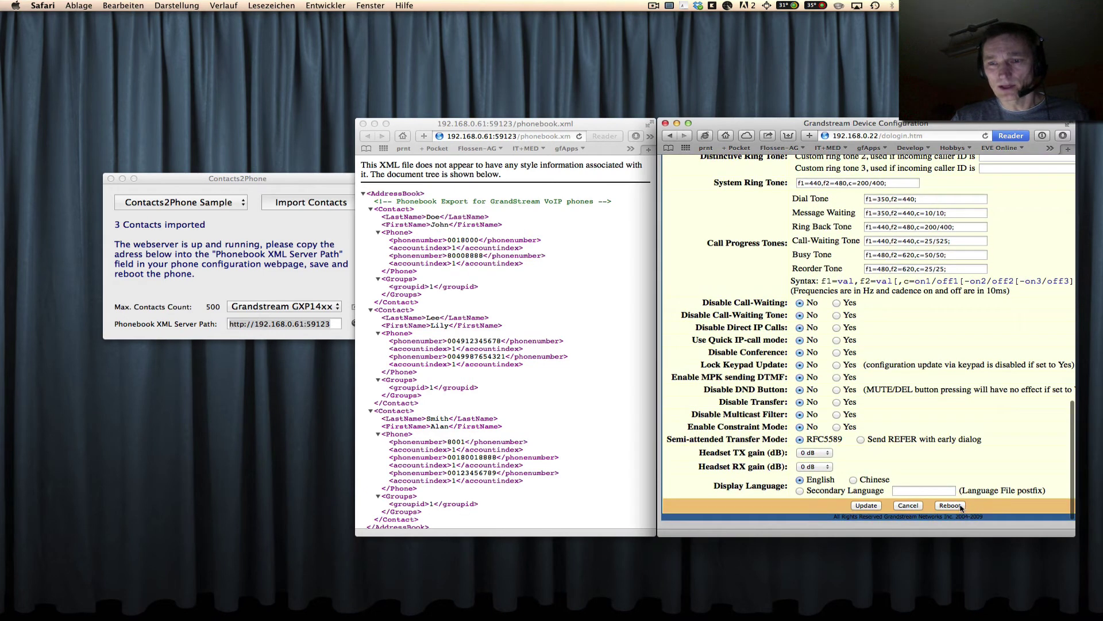
pyautogui.click(865, 506)
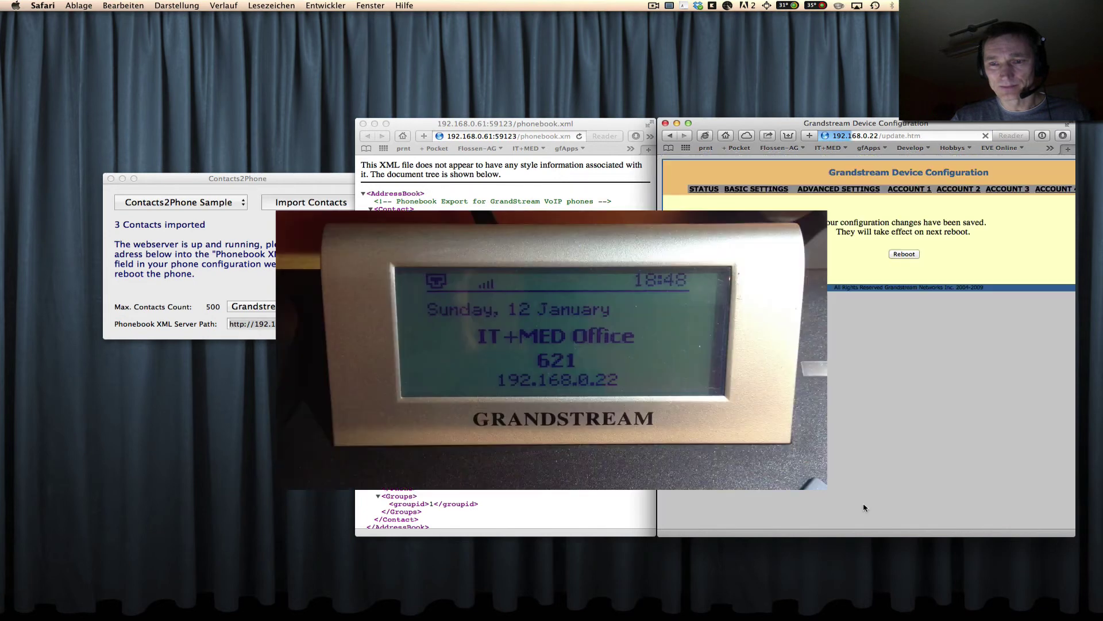
# Reboot the phone so it downloads the new phonebook XML.
pyautogui.click(903, 254)
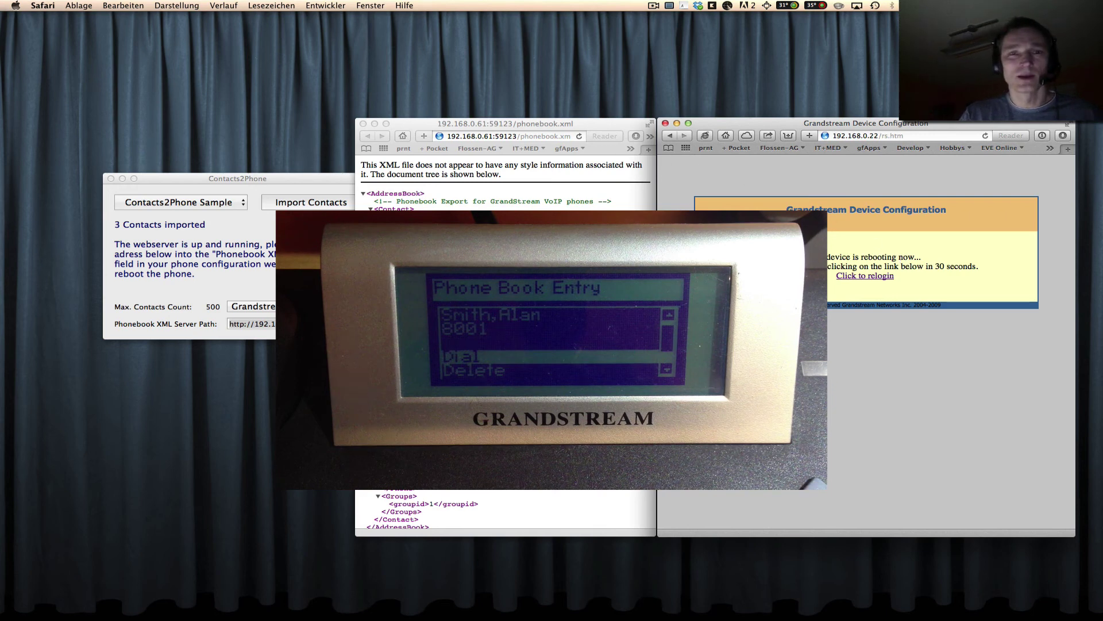
# Switch back to the Contacts2Phone window with Cmd+Tab.
pyautogui.press('super+Tab')
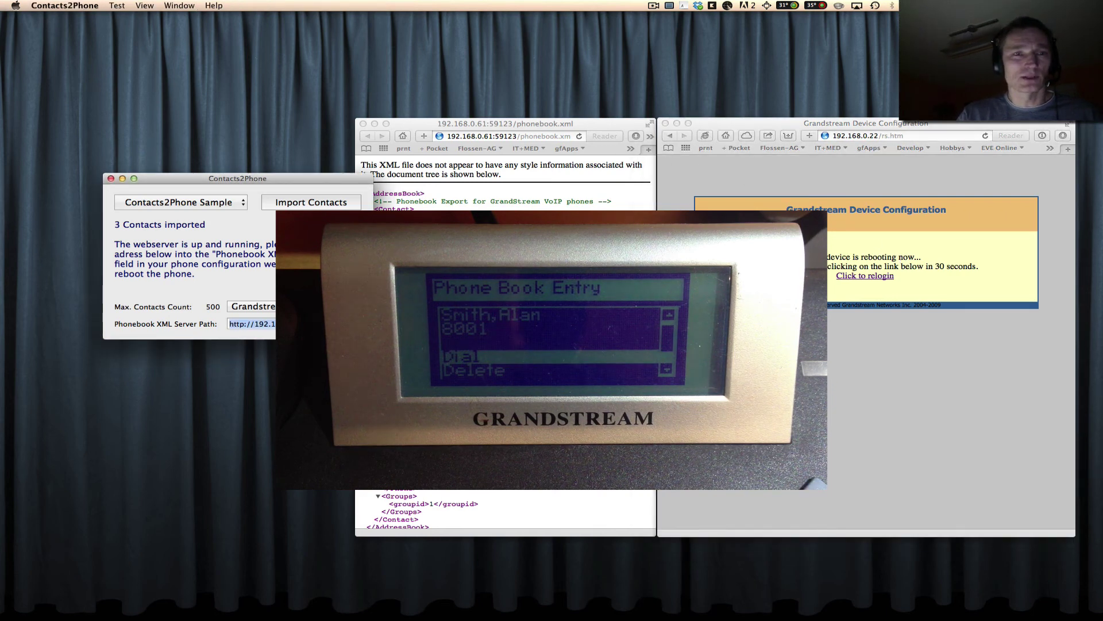